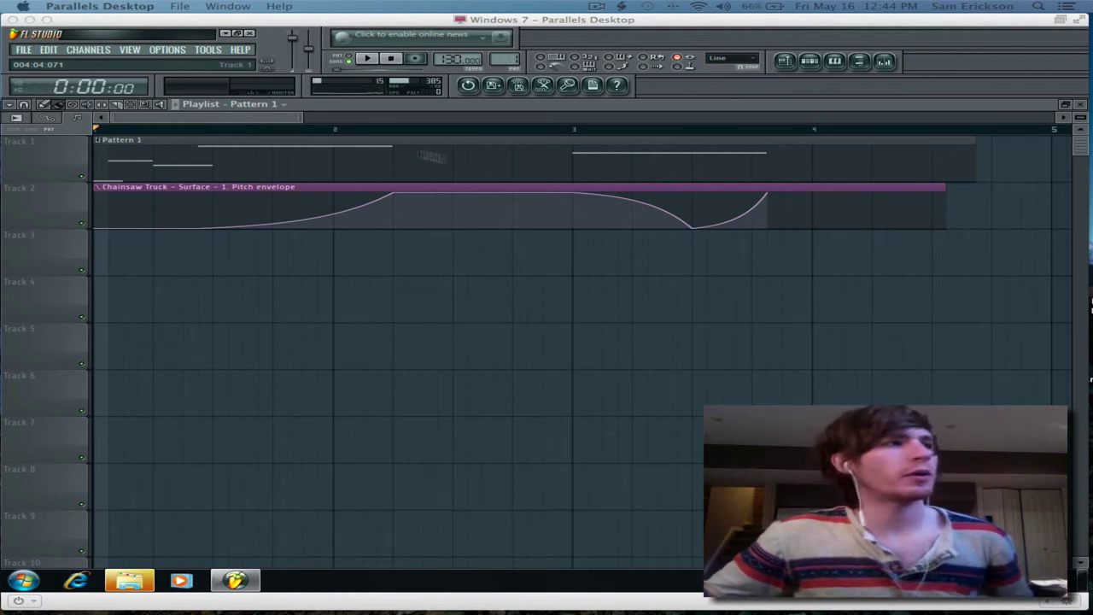
Step: Play the song, pause near bar 4, and bring up the Pattern 1 channel rack
drag(307, 117, 313, 117)
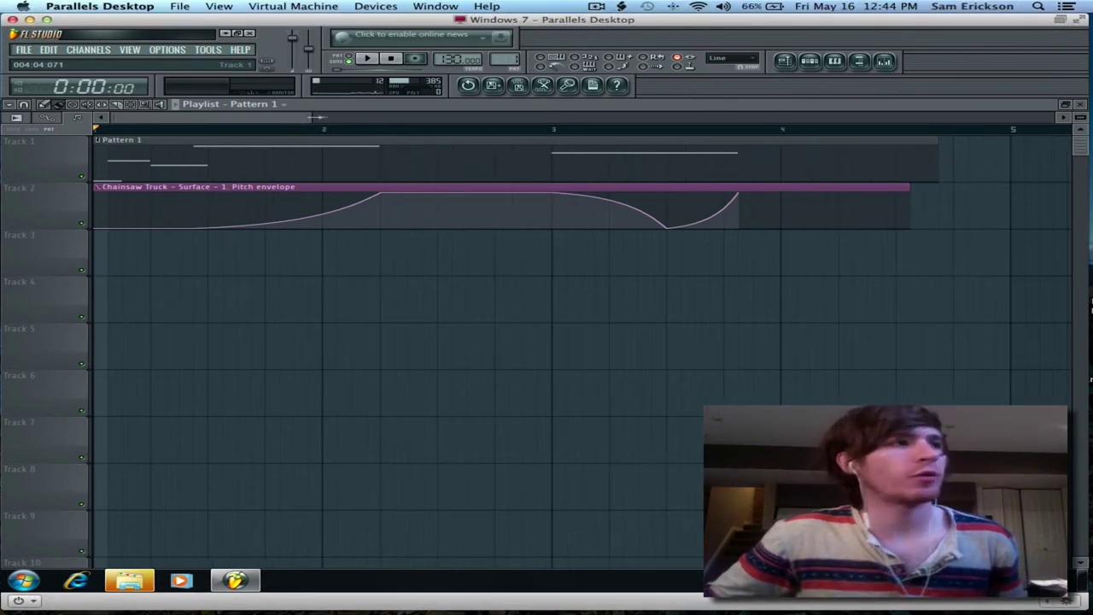
click(368, 59)
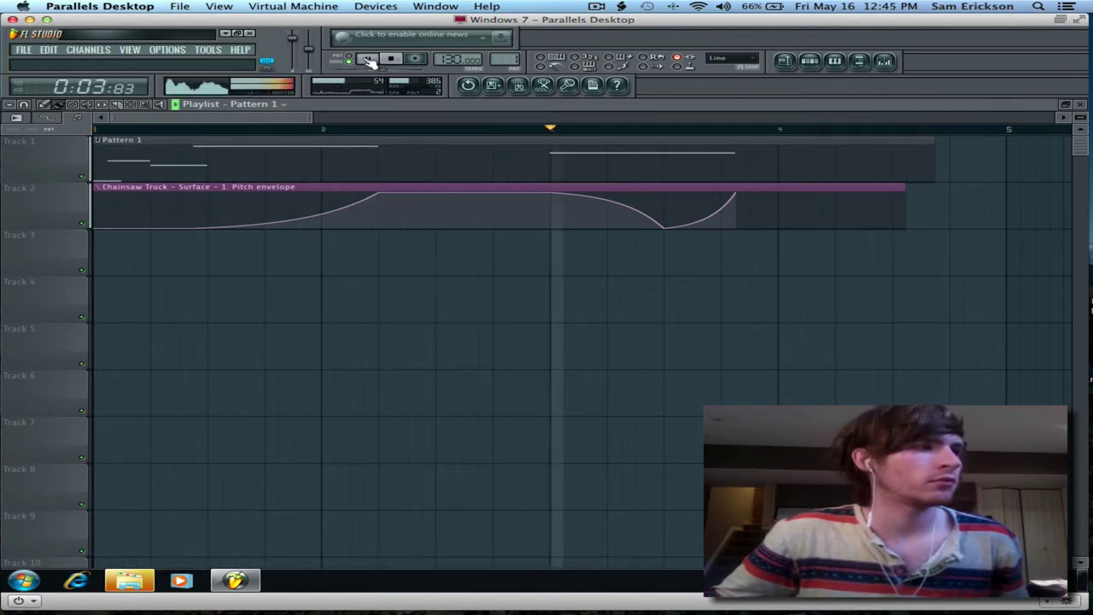
click(368, 59)
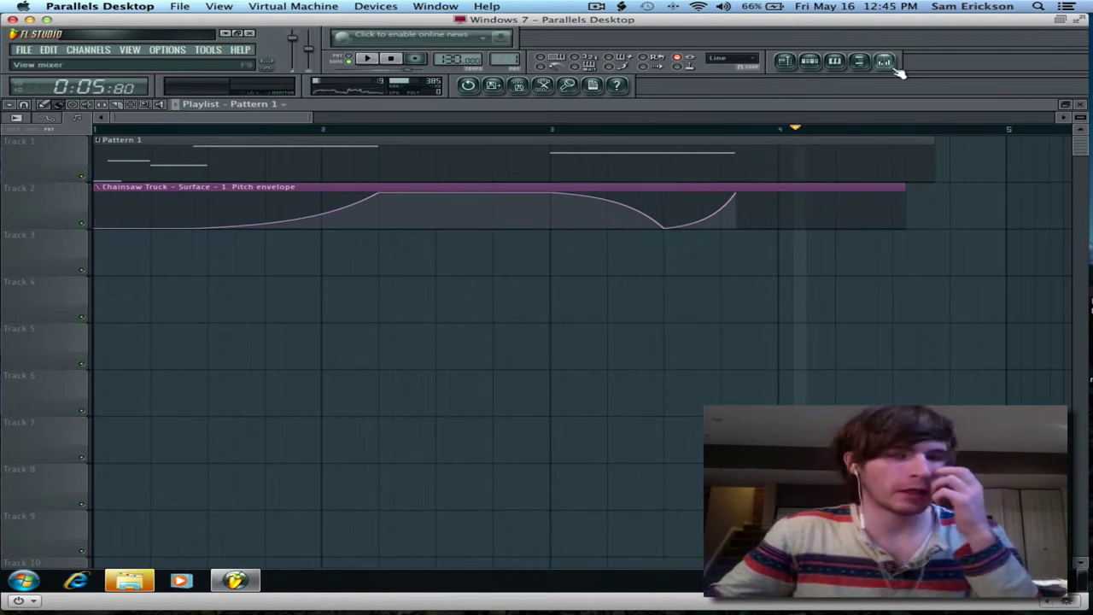
click(809, 62)
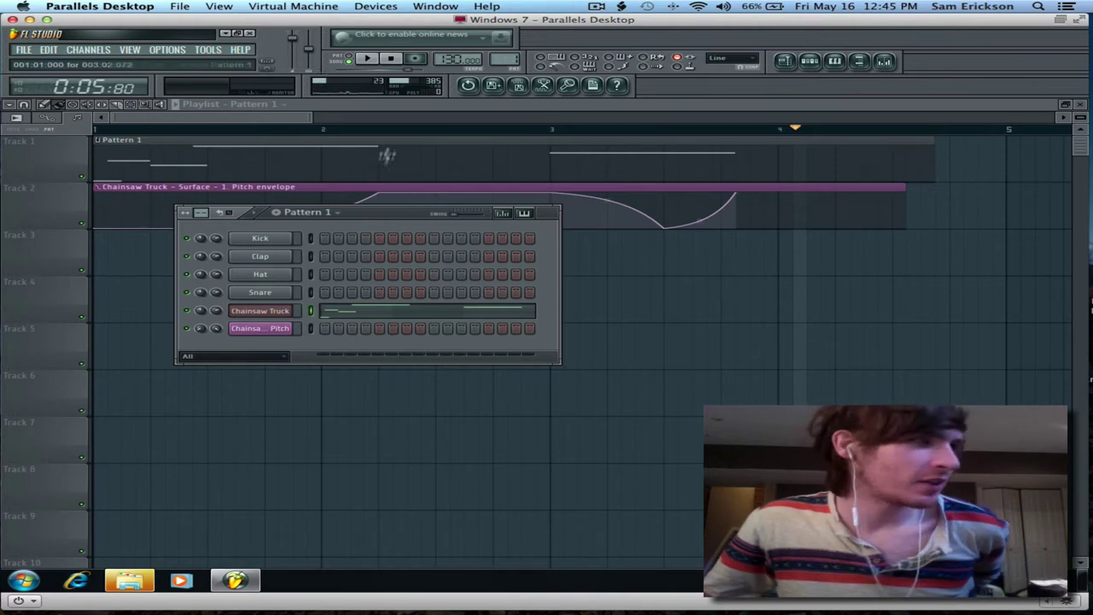
Step: In the Chainsaw Truck Patcher map, line up Massive and WOW in a row ahead of Vocodex
click(276, 316)
click(145, 115)
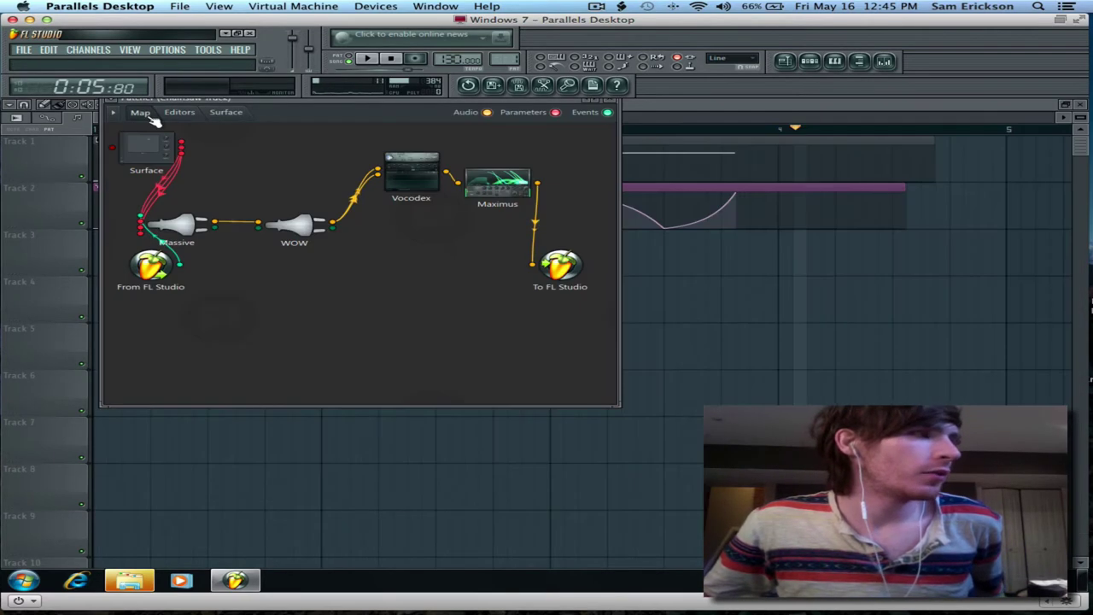
drag(177, 226, 255, 147)
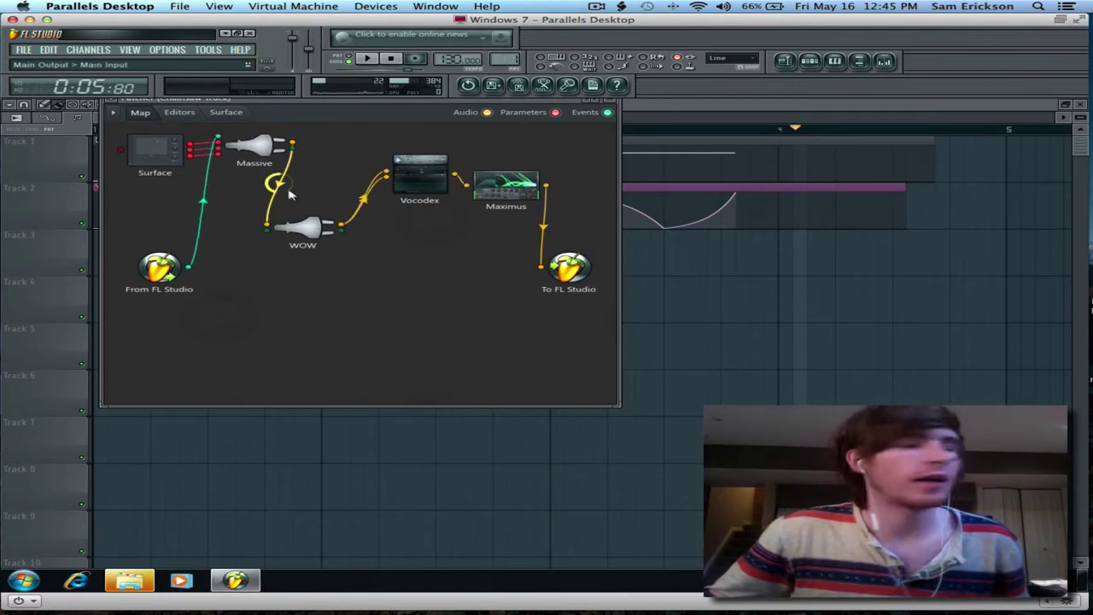
drag(309, 232, 353, 150)
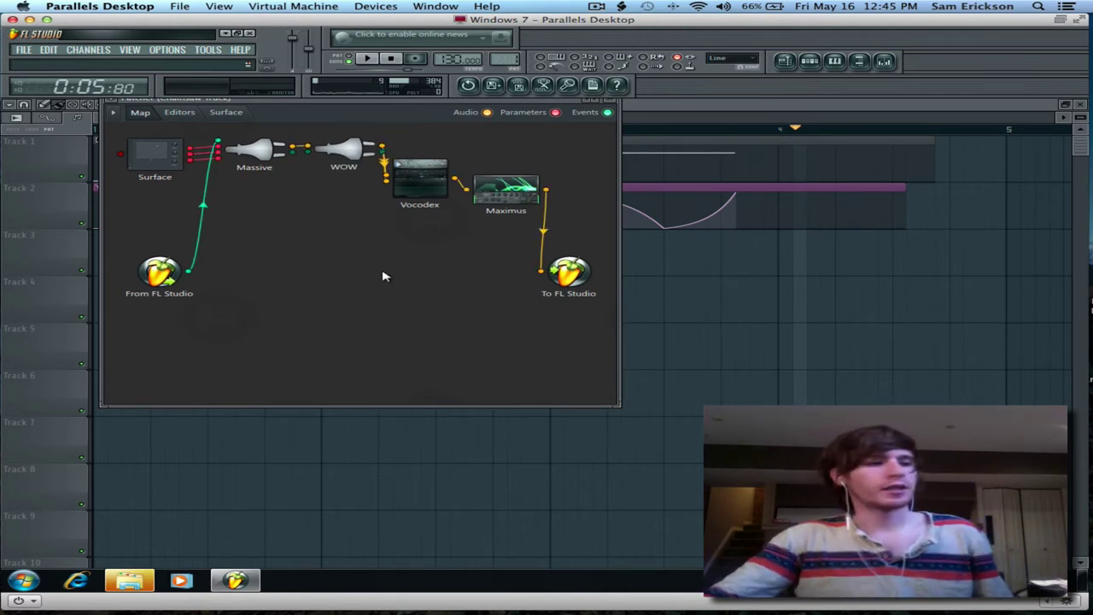
Step: Open Massive and switch its Modulation OSC from Ring Mod to Phase
double_click(254, 152)
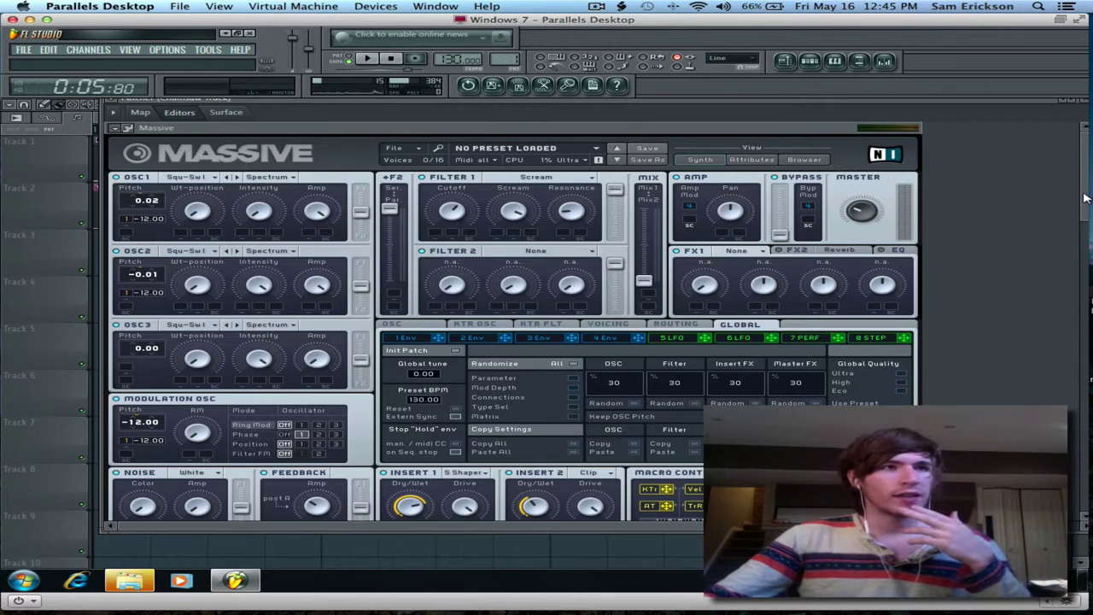
scroll(598, 321, down, 2)
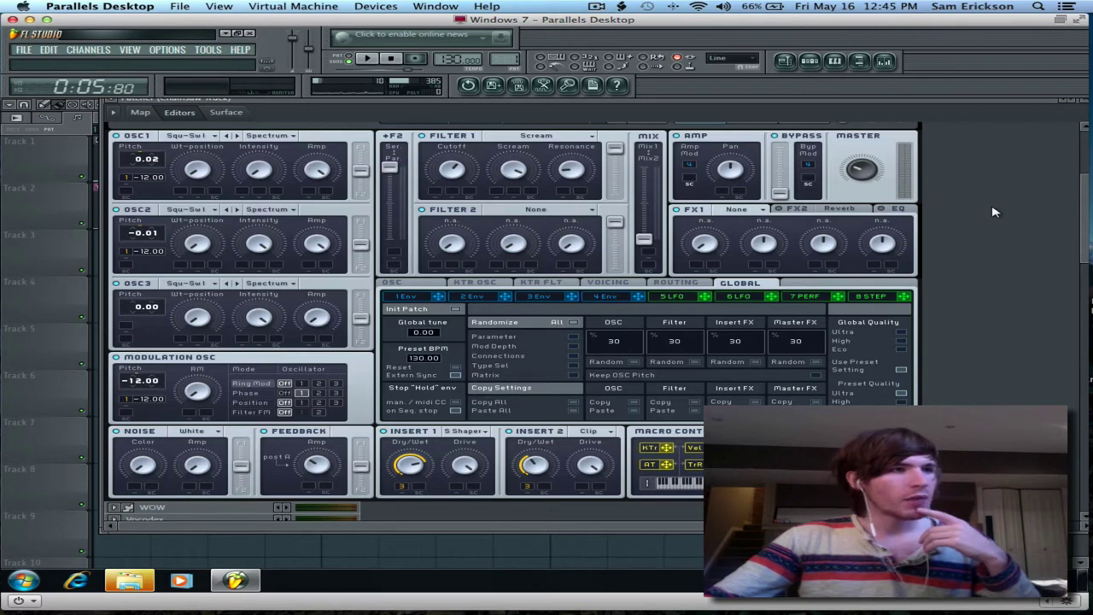
click(247, 394)
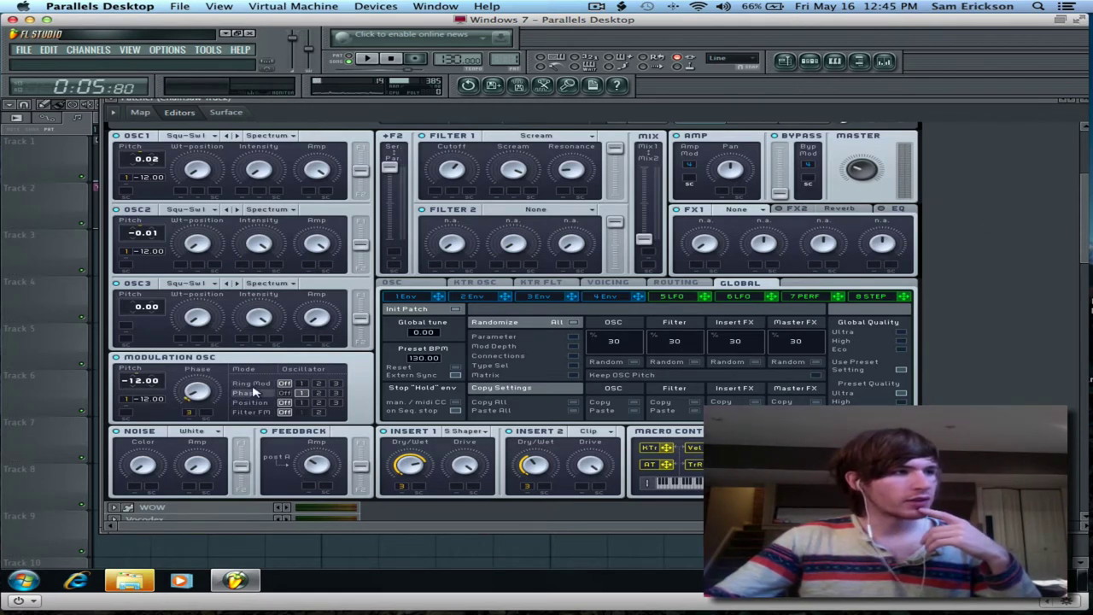
Step: Browse Massive's Voicing, OSC and Routing pages, ending on Voicing
click(626, 284)
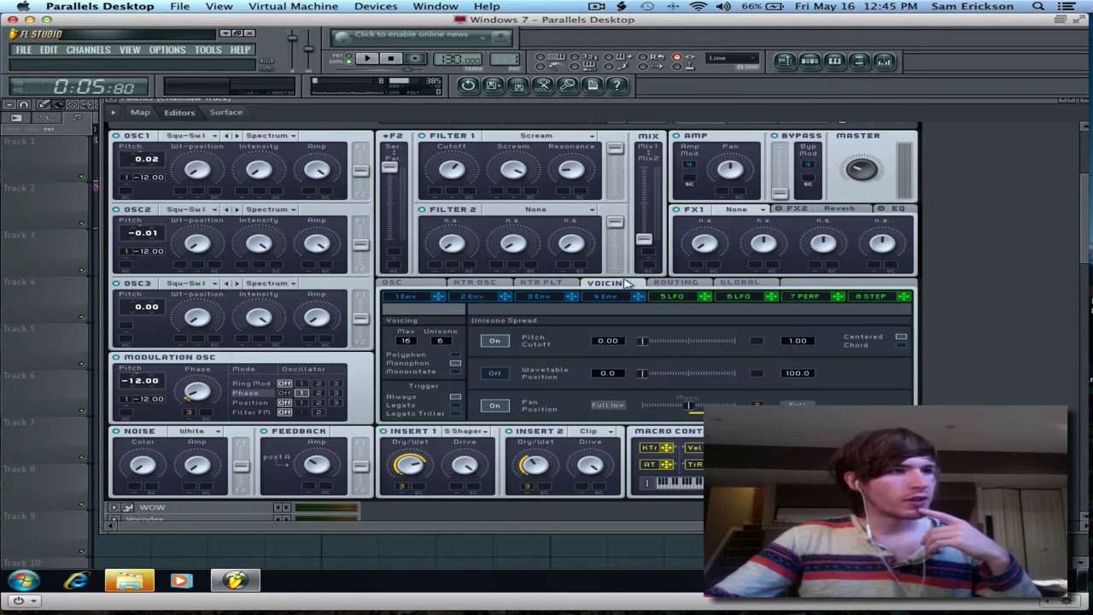
click(395, 283)
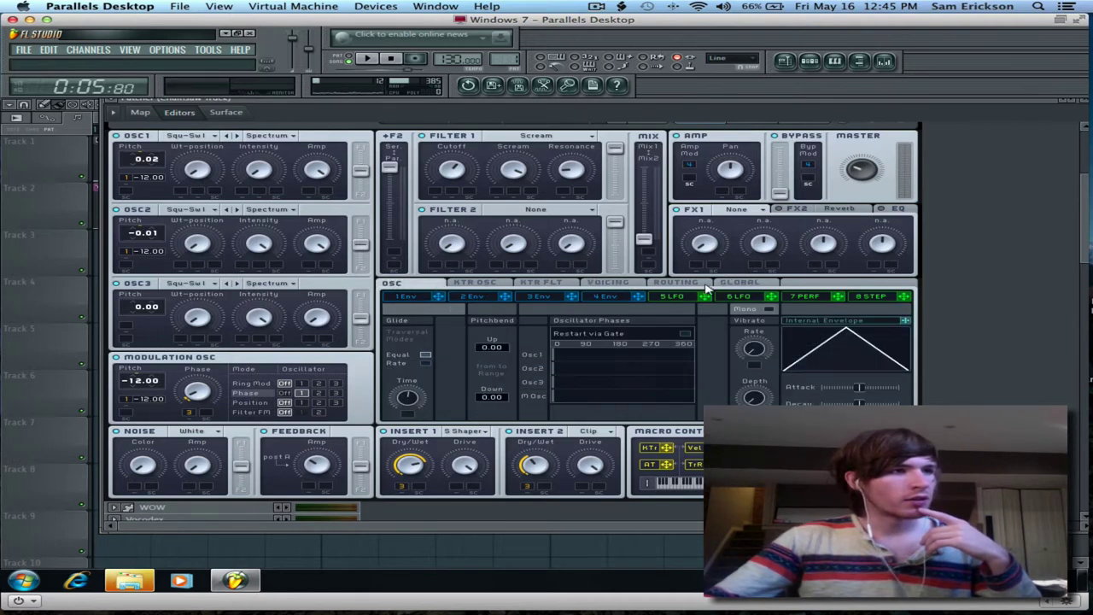
click(636, 283)
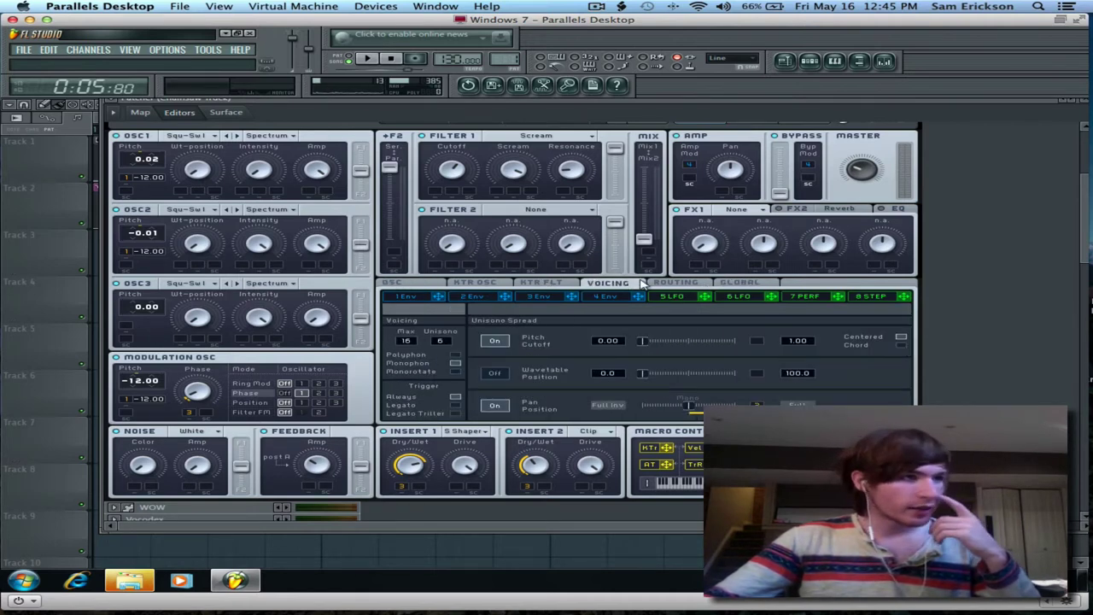
click(679, 284)
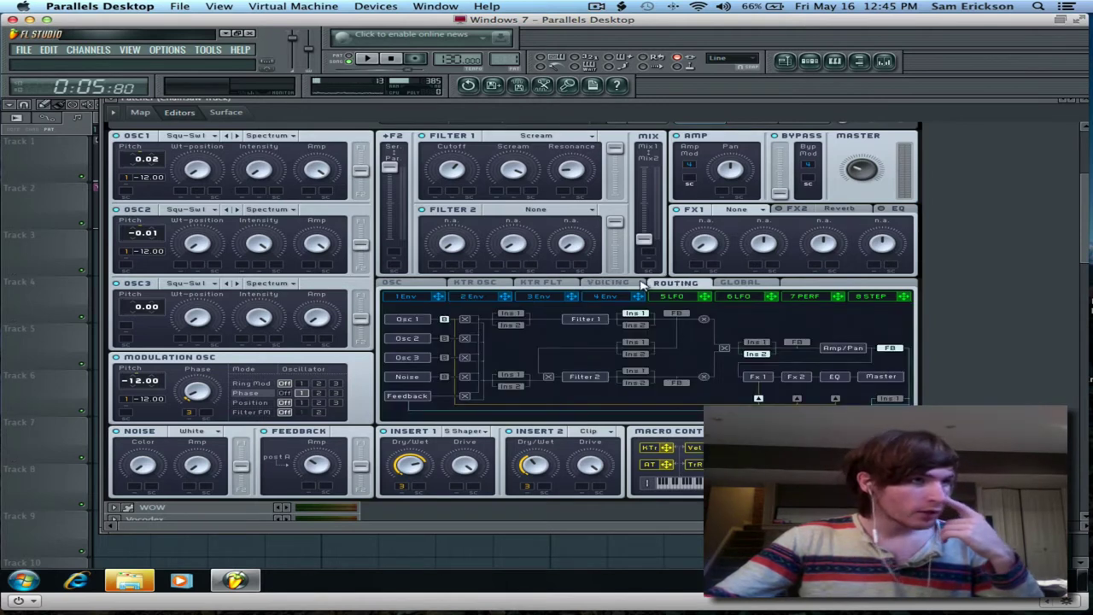
click(642, 284)
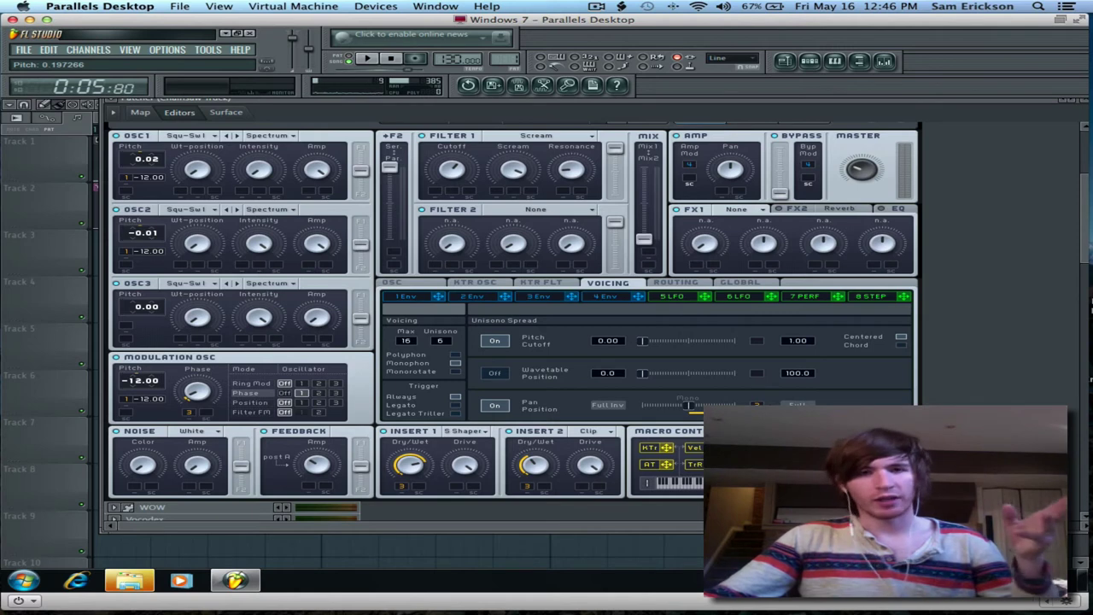
Step: Compare the Patcher's Pitch, Wideness and Drive surface controls with the routing map
click(232, 114)
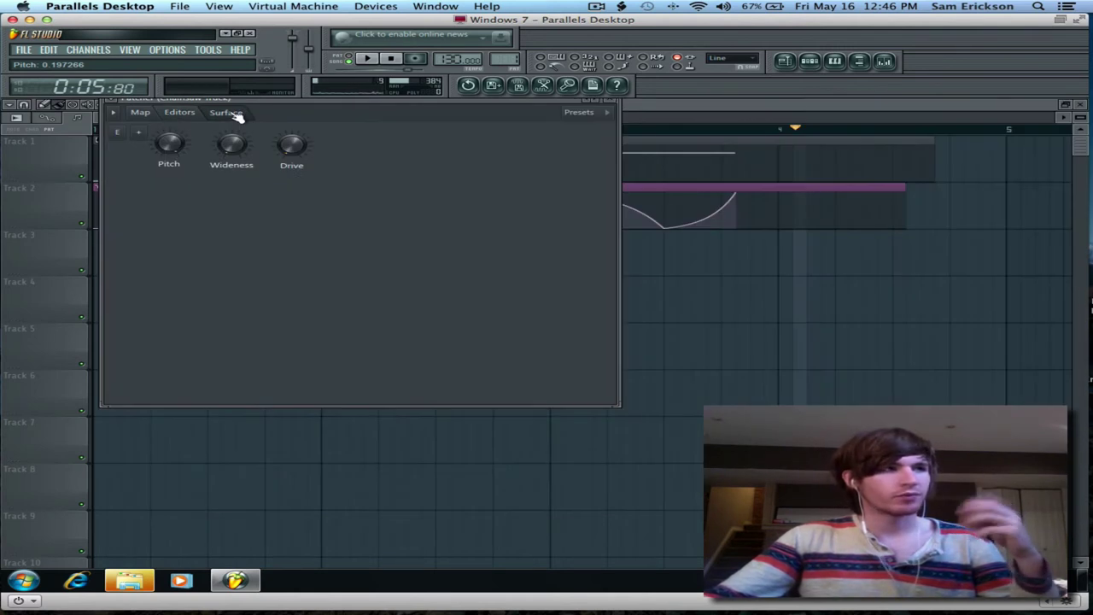
click(142, 113)
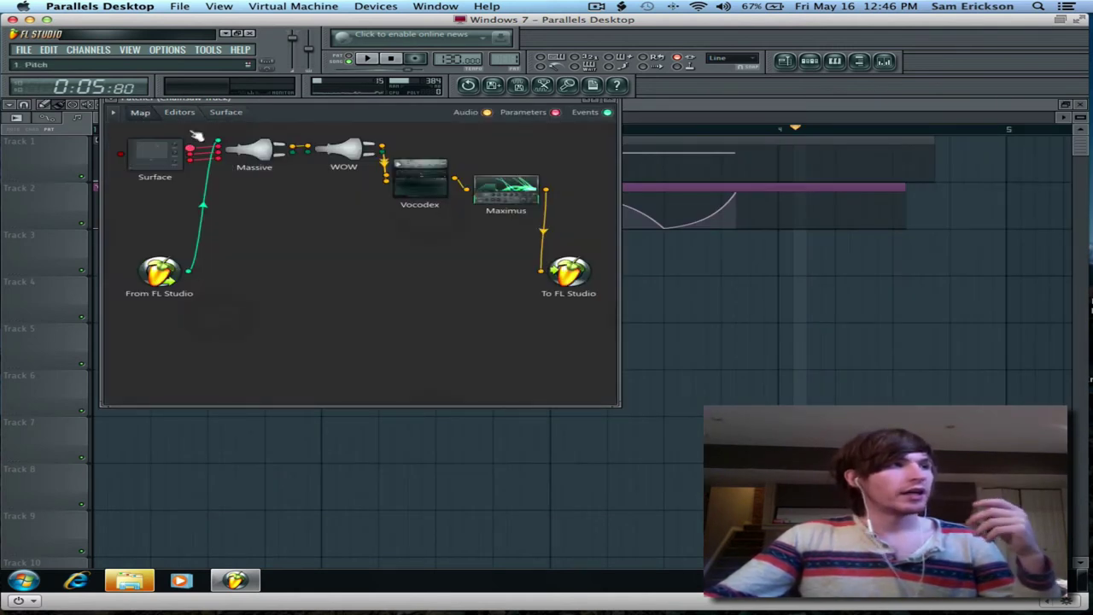
click(231, 113)
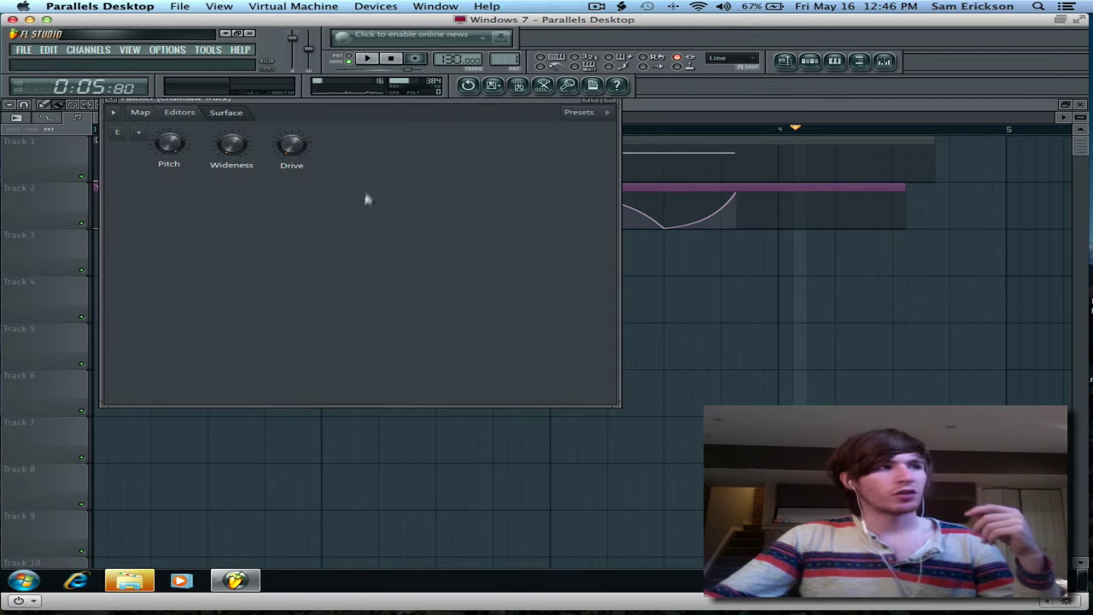
click(140, 114)
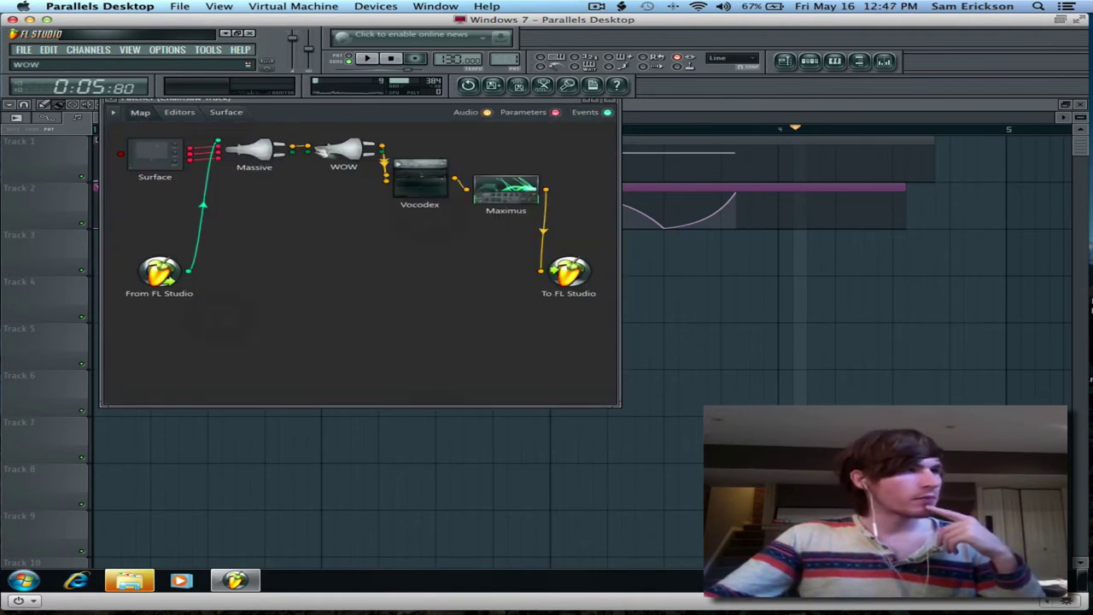
Step: In the plugin editors, collapse Maximus and Massive and expand the WOW filter panel
double_click(346, 152)
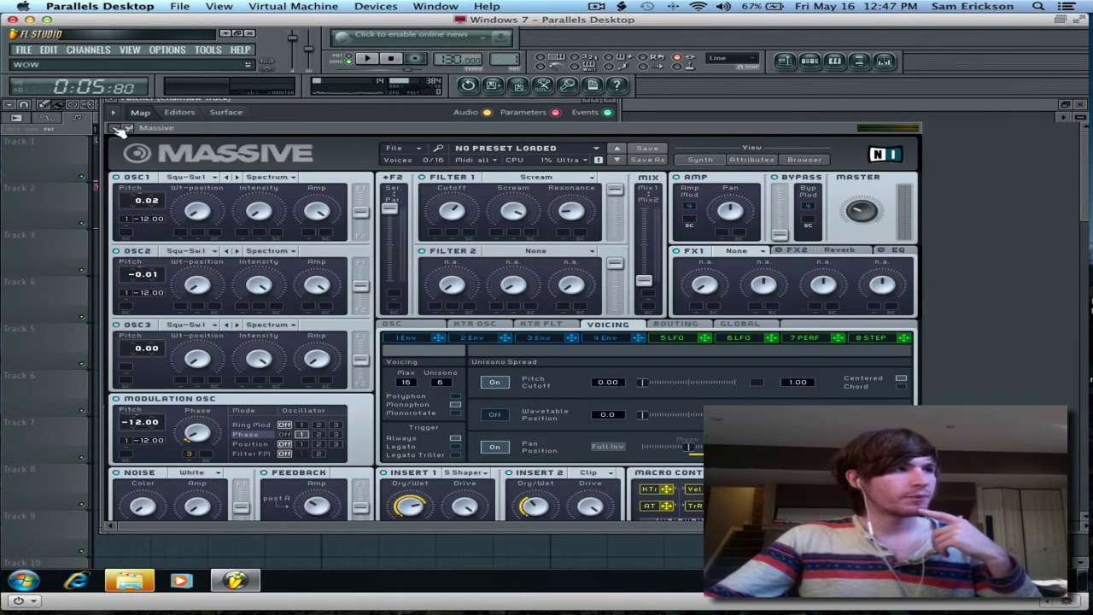
scroll(120, 256, down, 5)
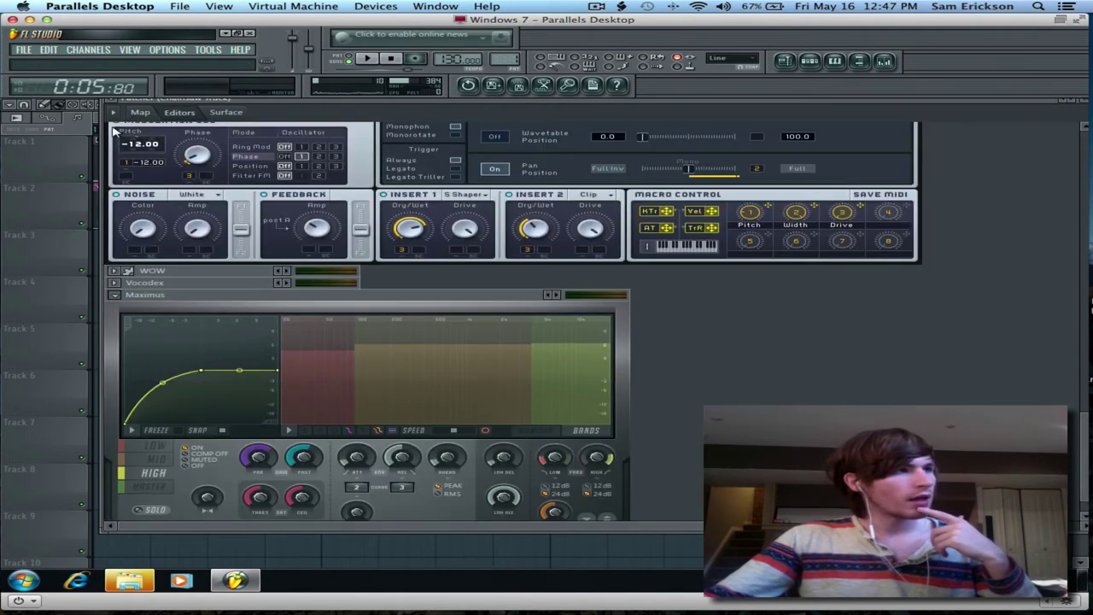
click(114, 295)
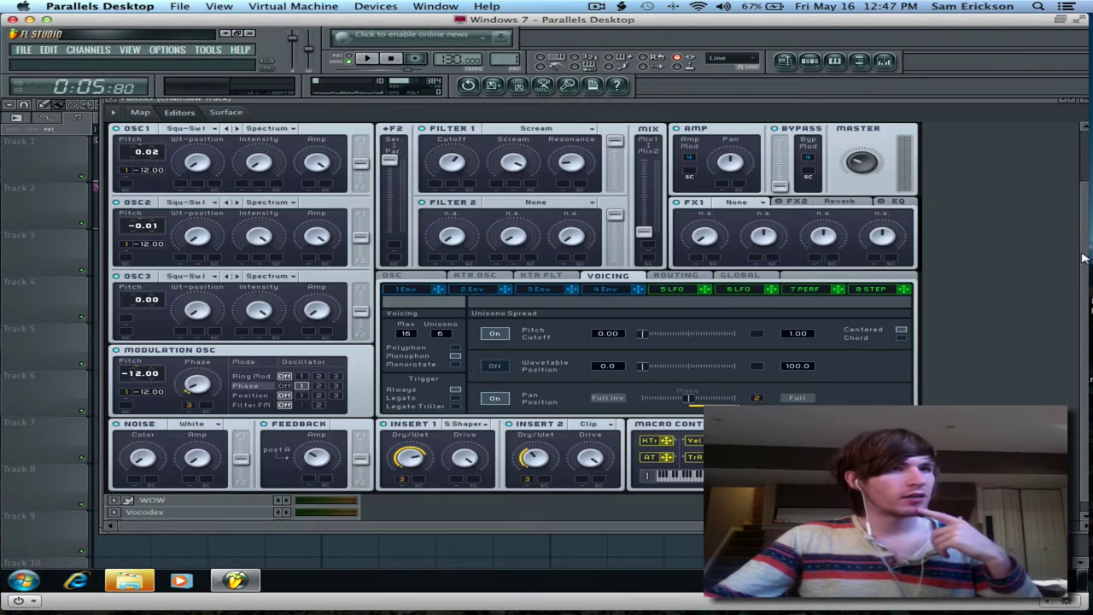
scroll(1087, 250, up, 2)
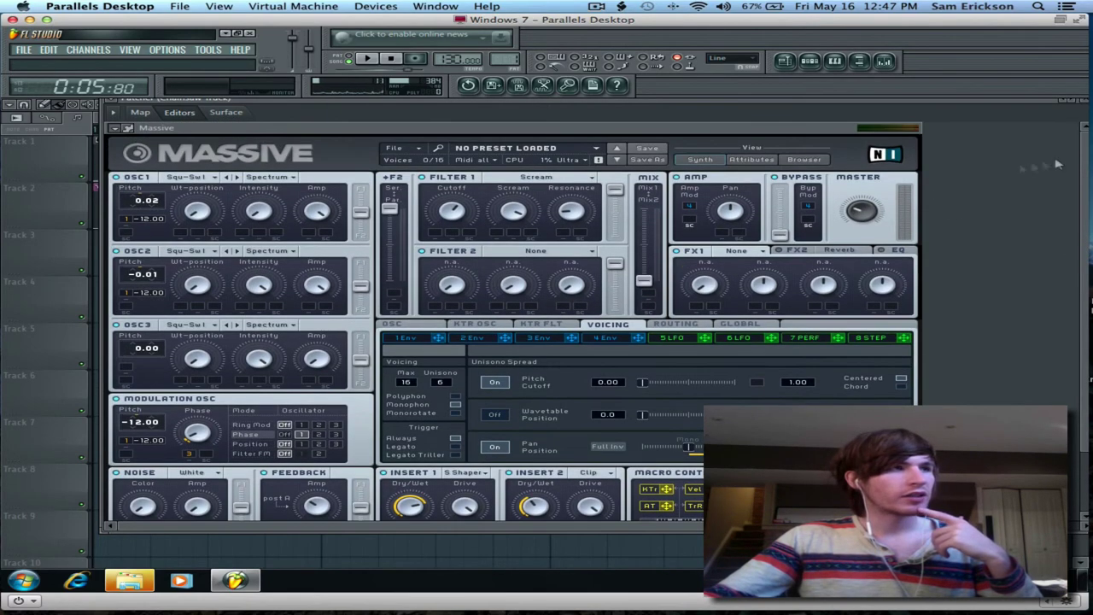
click(115, 129)
click(116, 140)
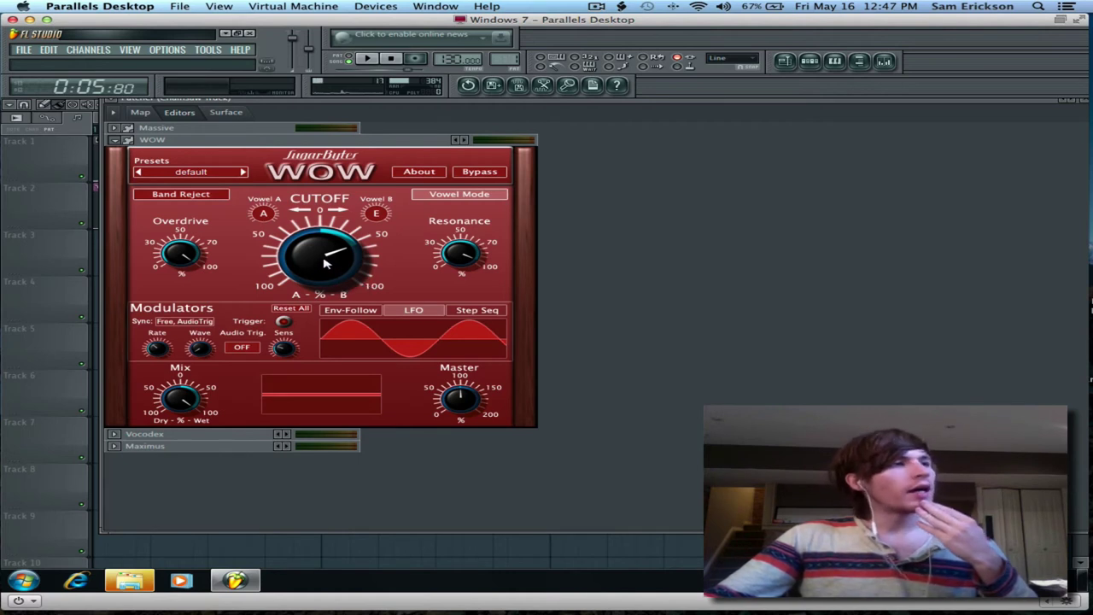
click(368, 60)
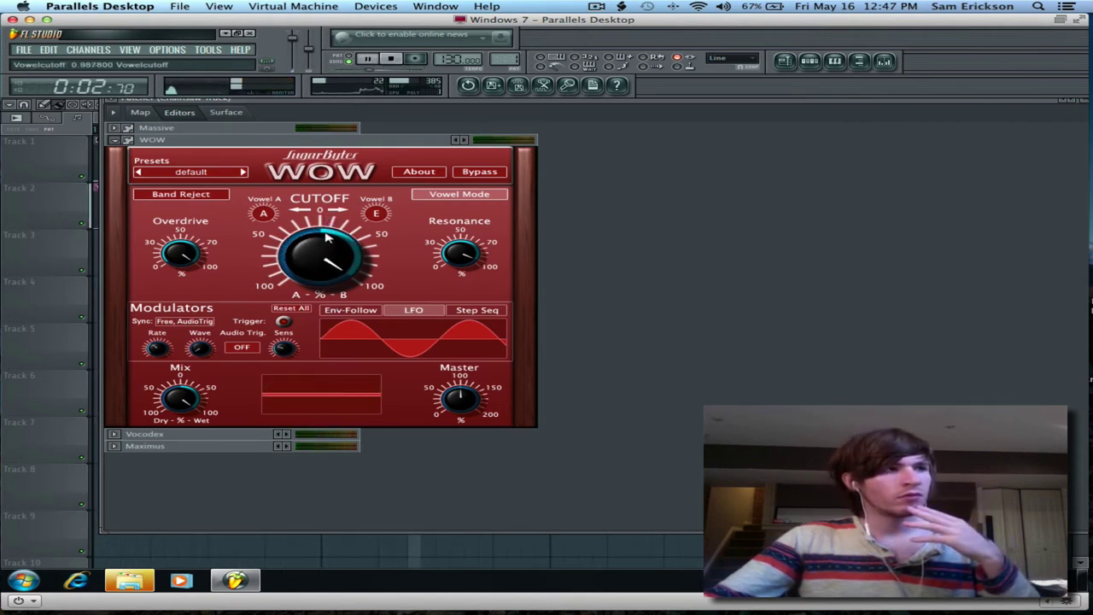
key(space)
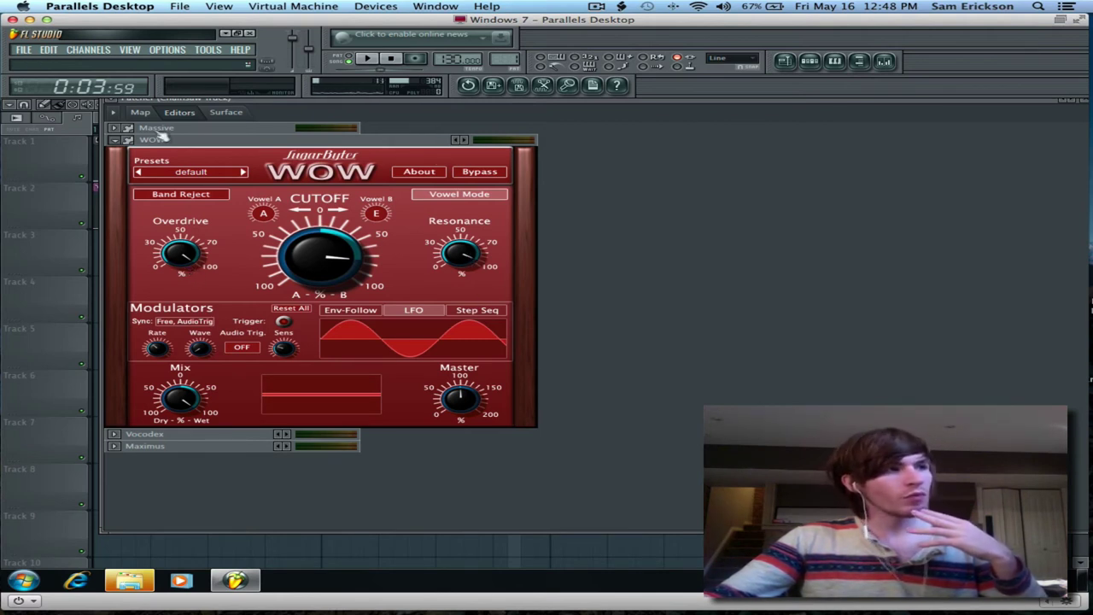
Step: Collapse WOW, expand Vocodex, and move the Vocodex node higher in the map
click(125, 142)
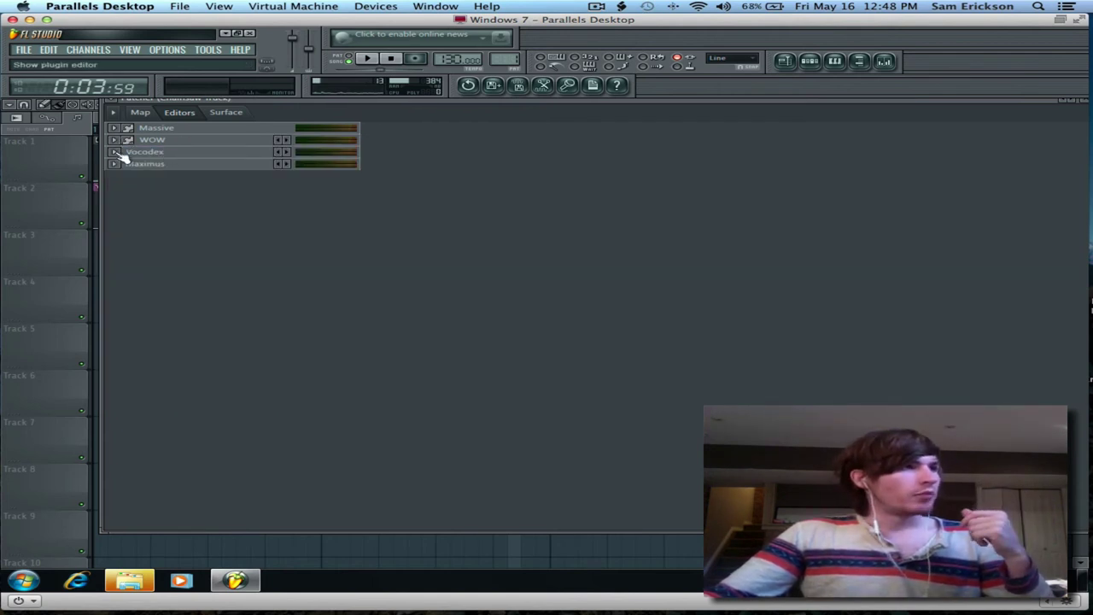
click(116, 152)
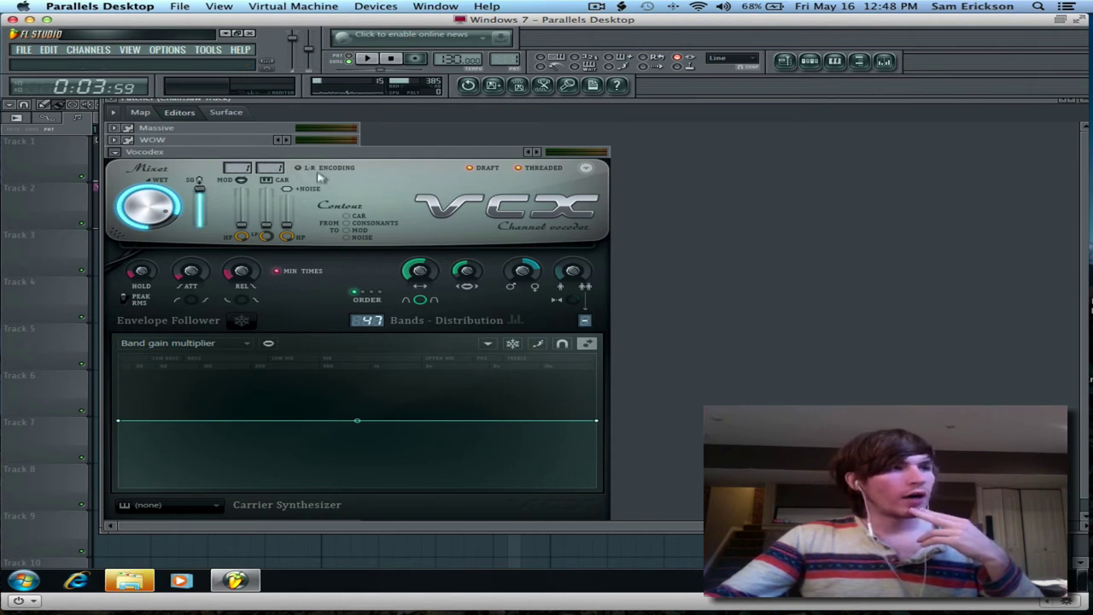
click(141, 112)
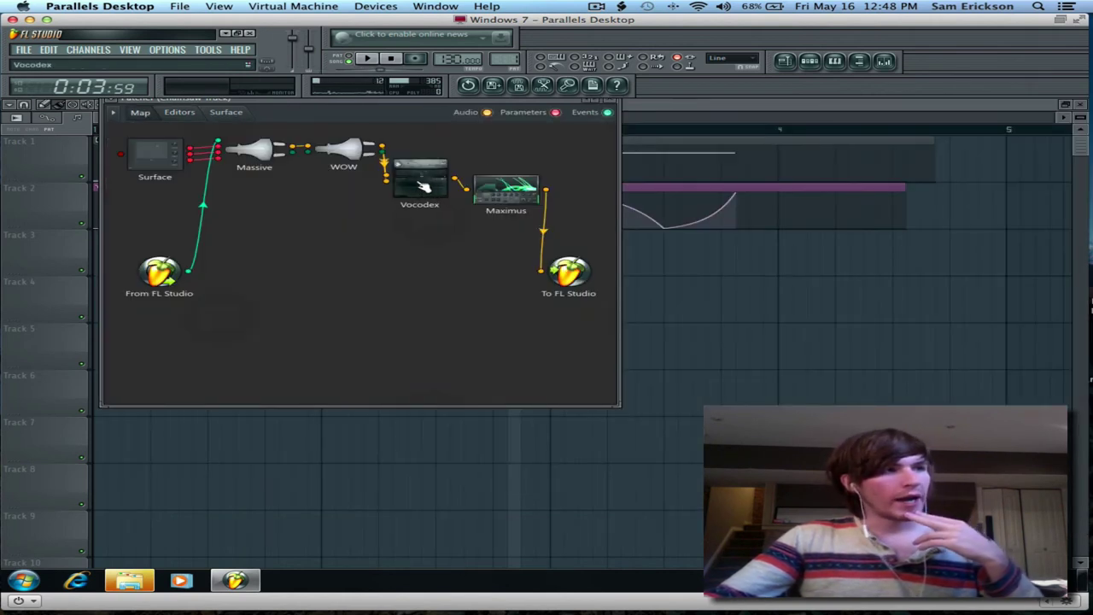
drag(427, 190, 447, 161)
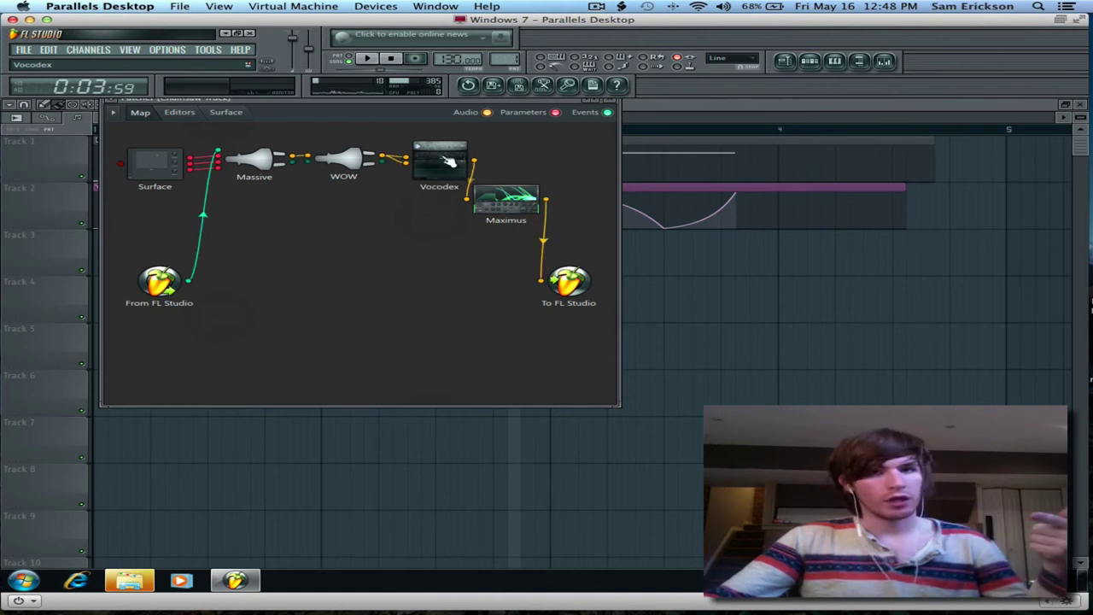
double_click(448, 161)
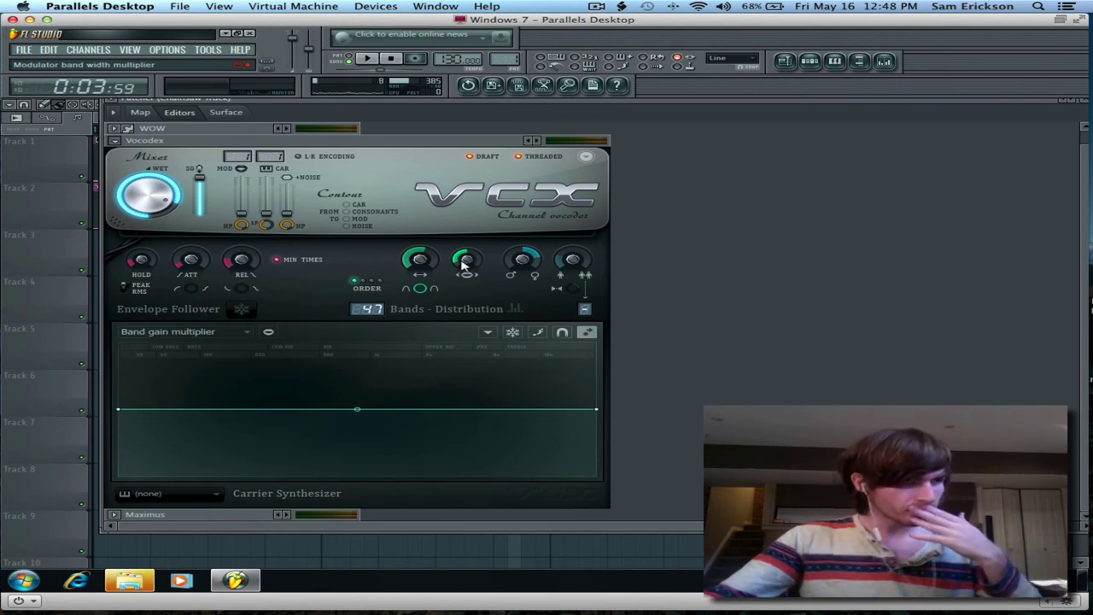
Step: While playing, raise Vocodex's modulator band width multiplier to x4.000, then pause
key(space)
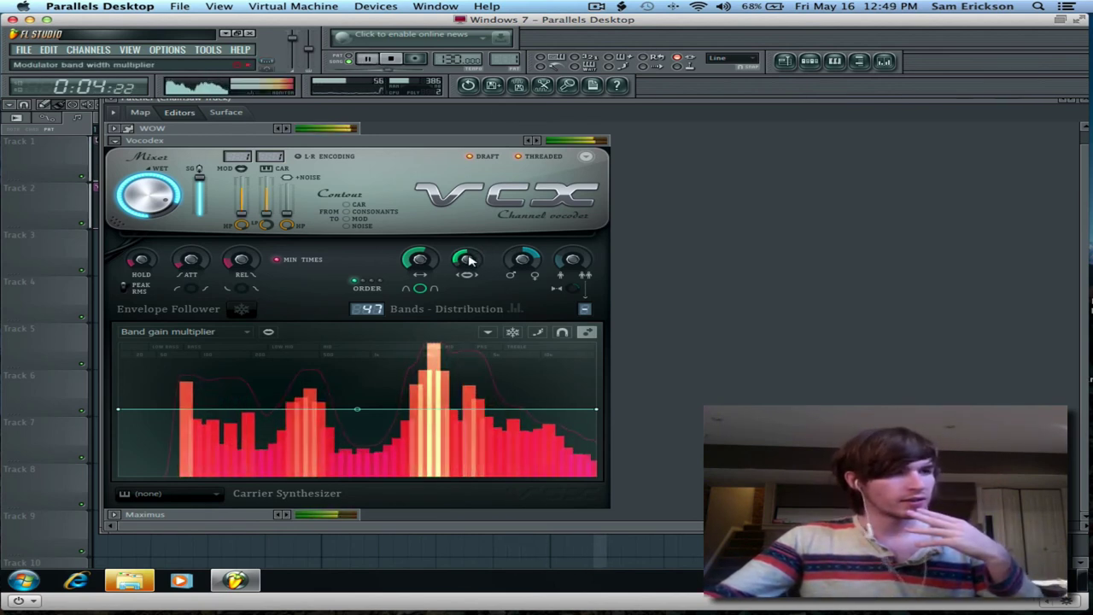
drag(467, 259, 466, 250)
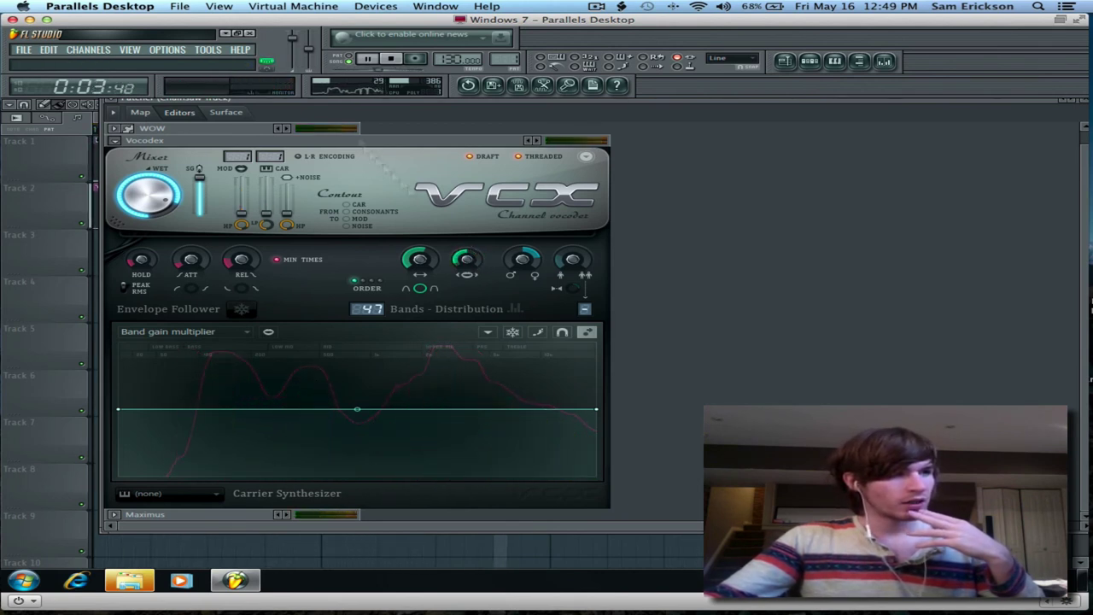
click(367, 58)
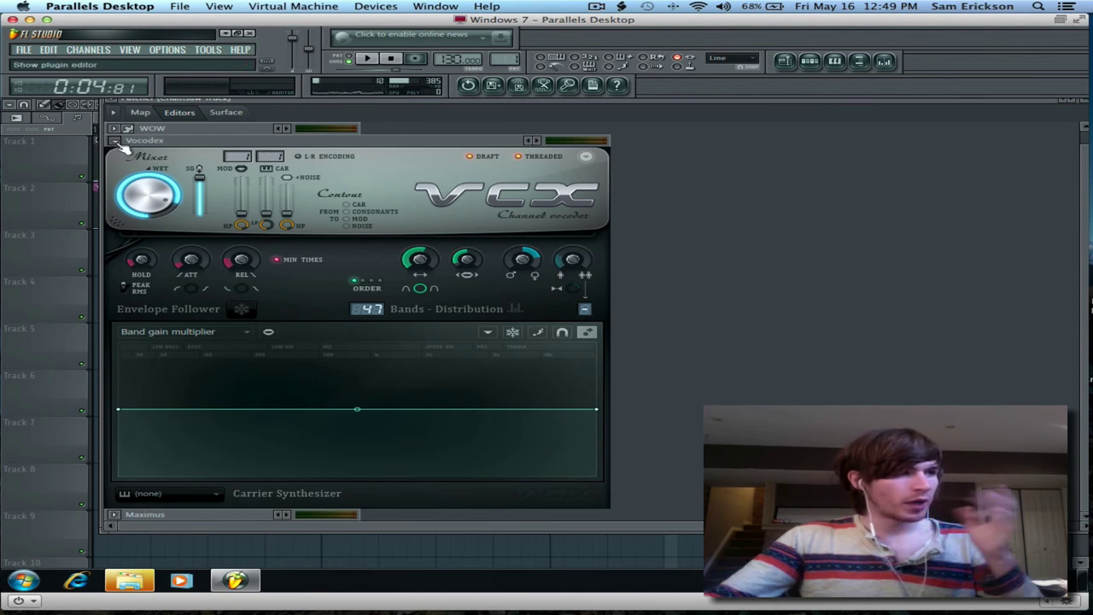
Step: Collapse Vocodex and open the Maximus editor from the map
click(123, 143)
click(142, 113)
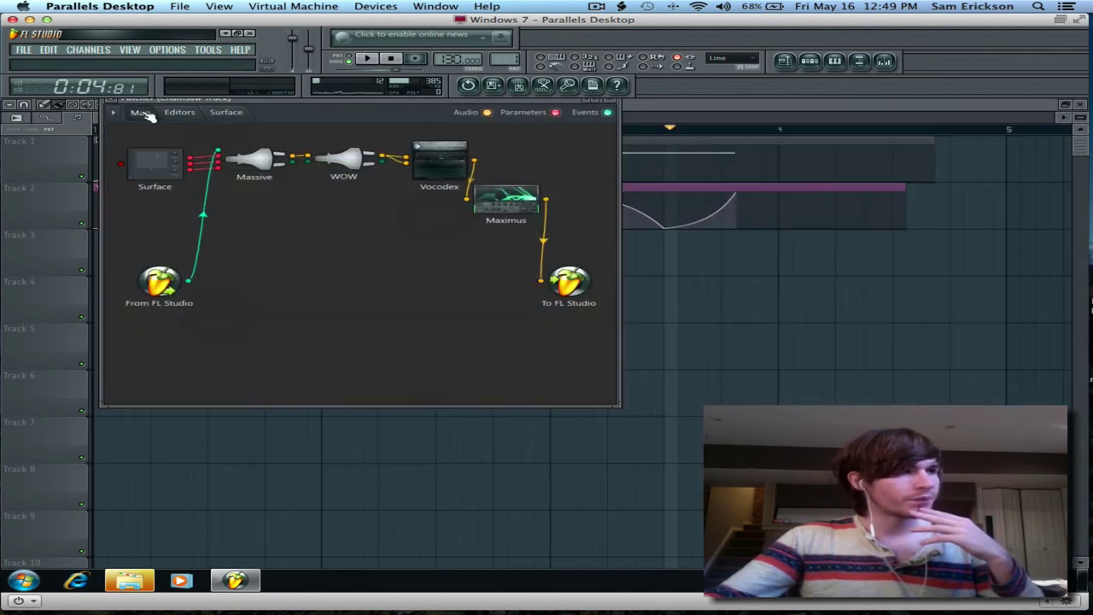
double_click(525, 192)
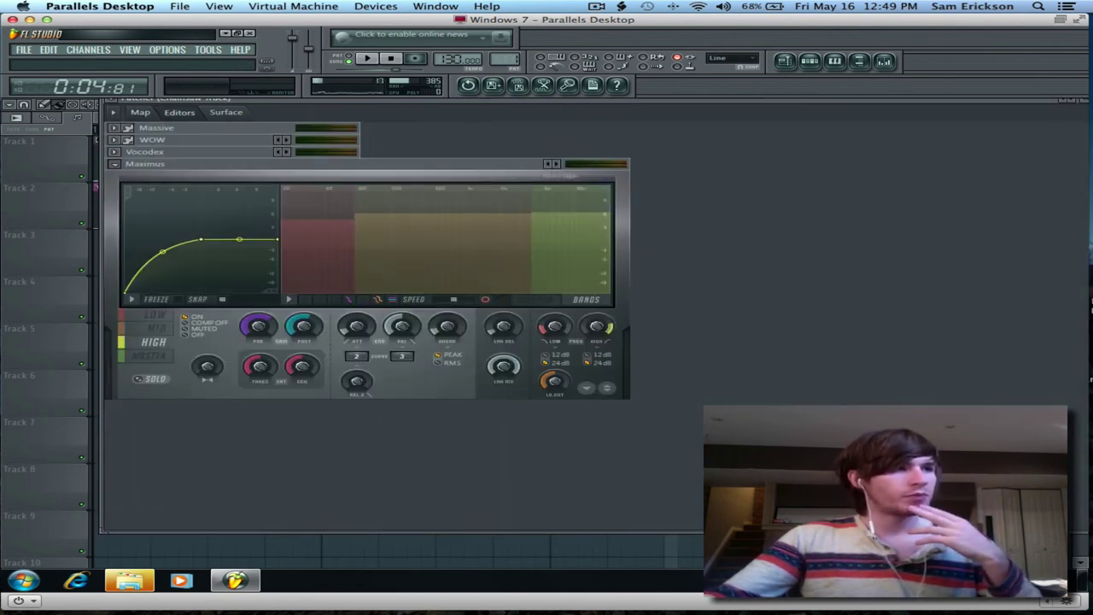
Step: Inspect Maximus's LOW, HIGH, MID and MASTER compression curves, ending on LOW
click(155, 315)
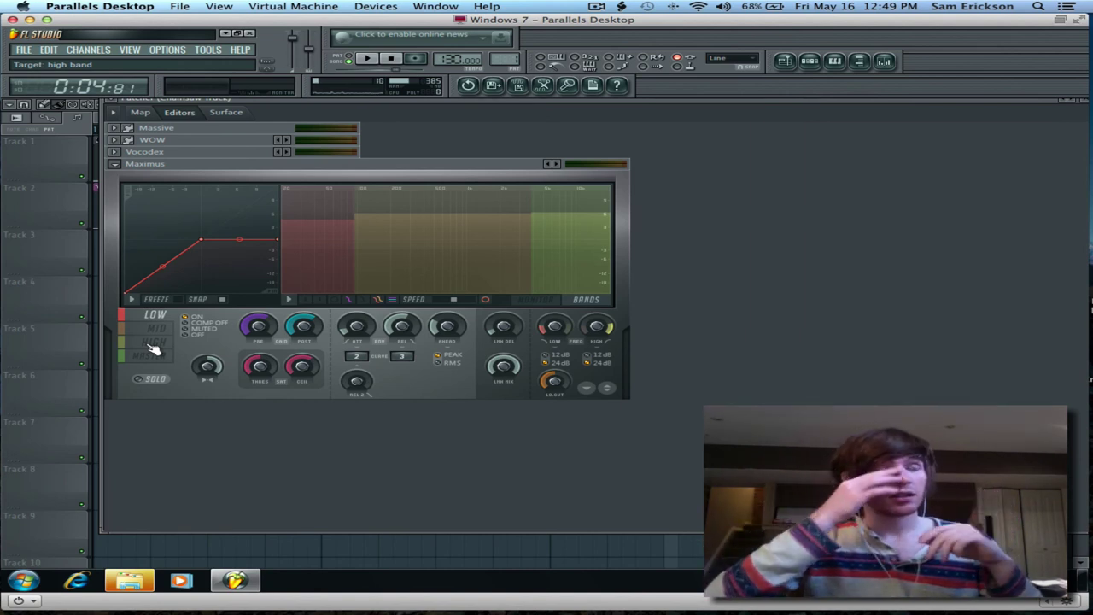
click(153, 347)
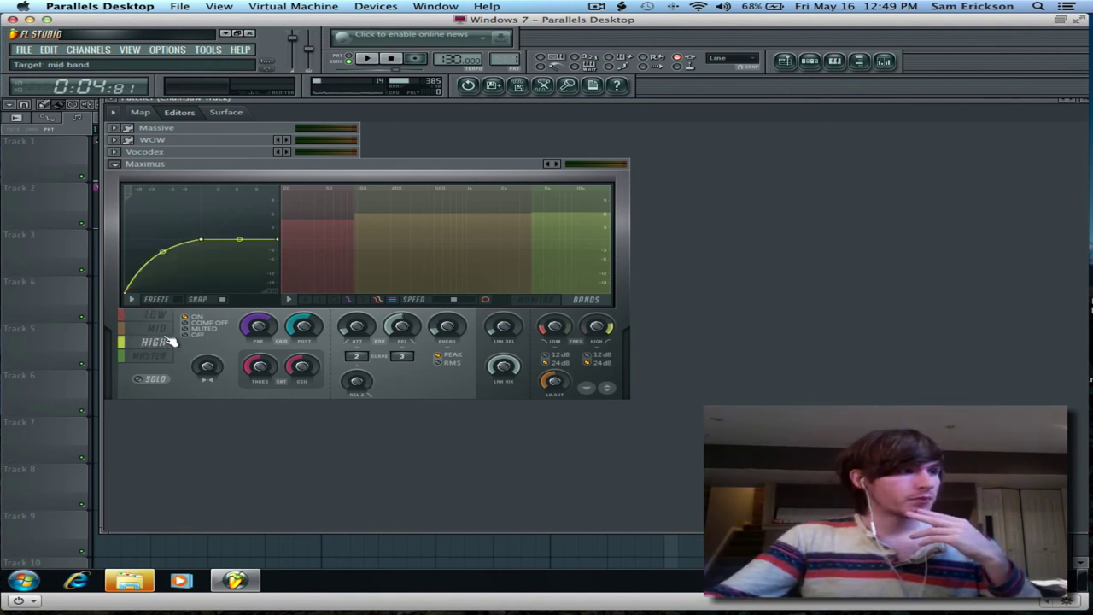
click(168, 330)
click(155, 357)
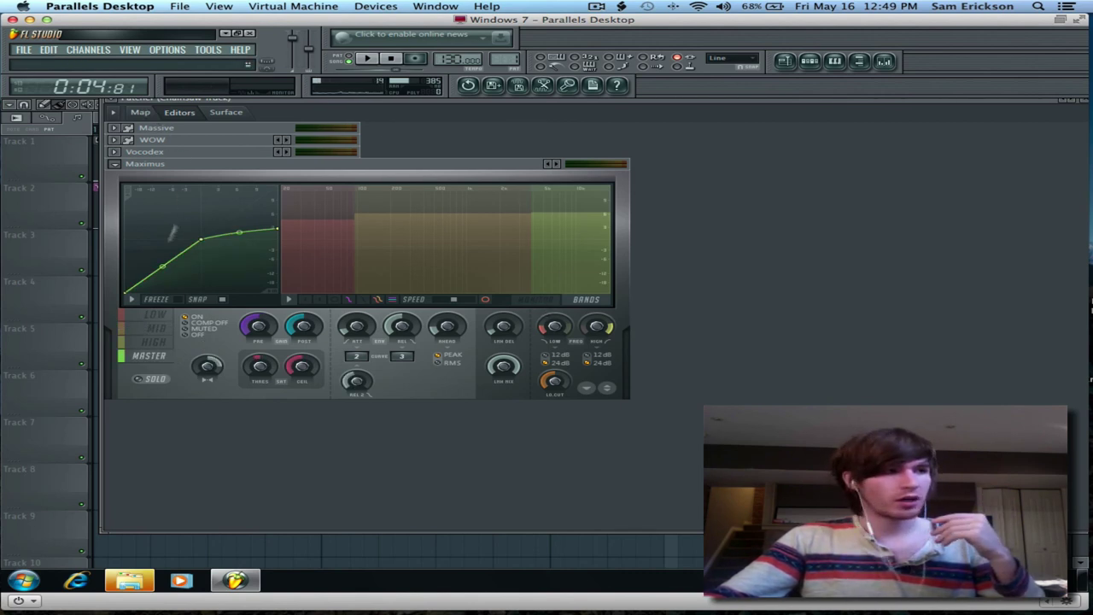
click(154, 342)
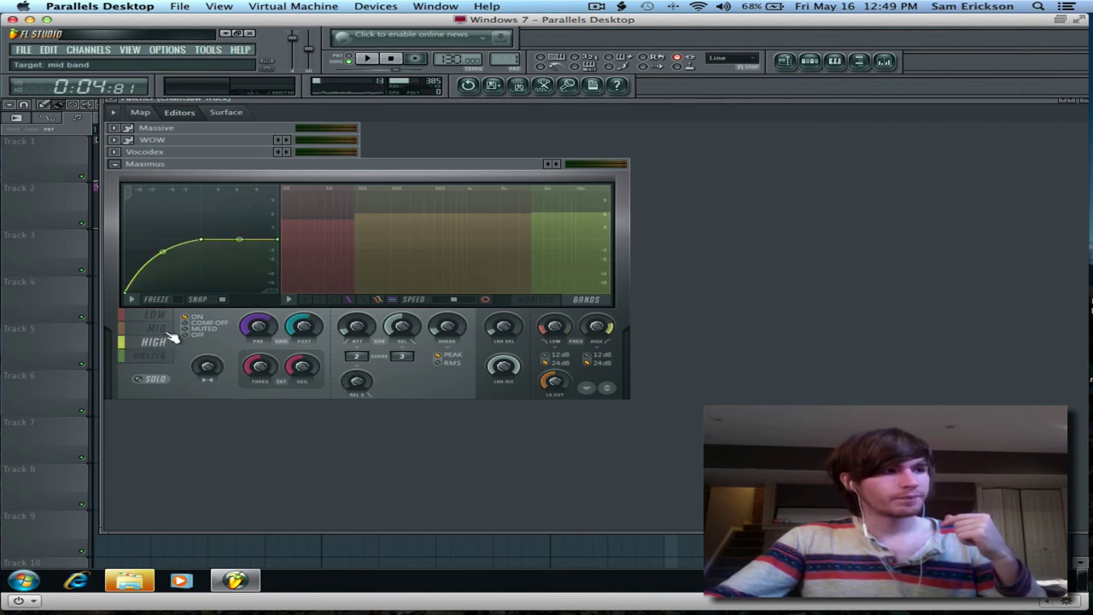
click(167, 328)
click(166, 317)
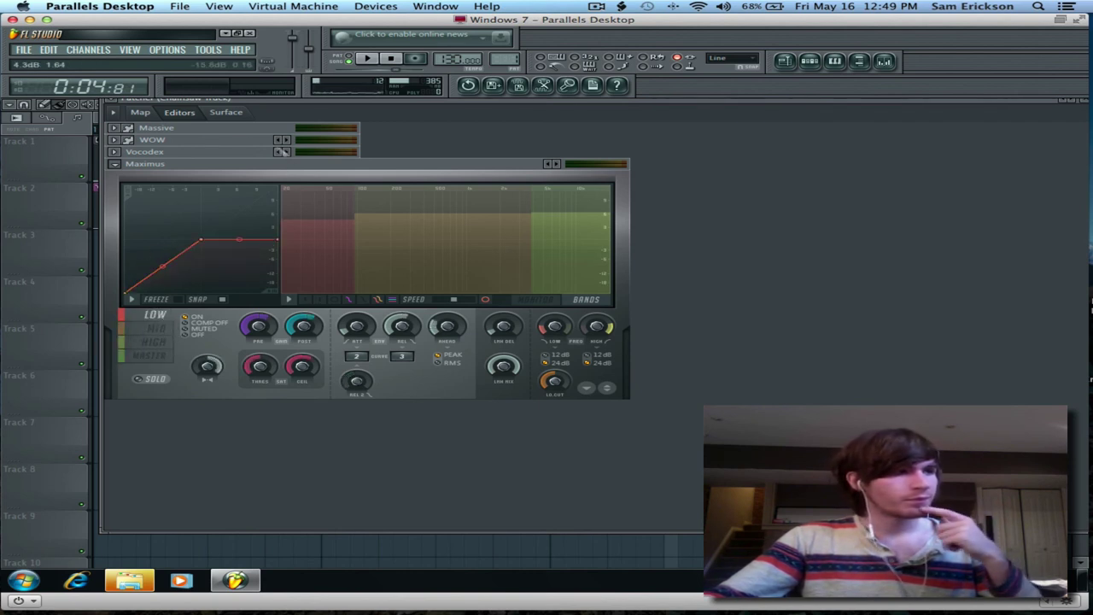
Step: Return to the routing map and close the Patcher with Escape
click(140, 112)
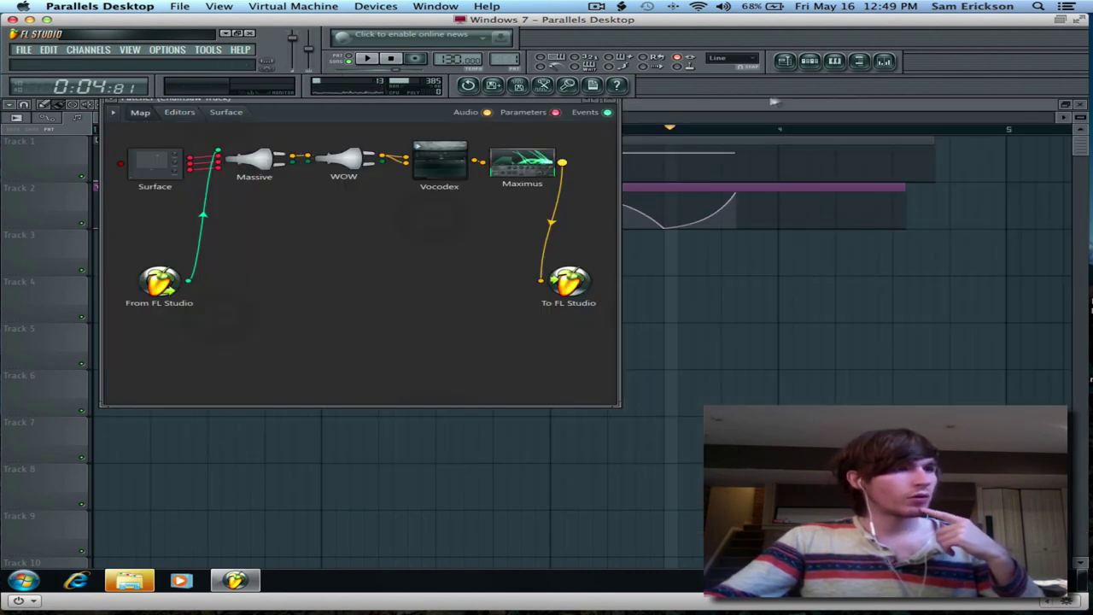
key(Escape)
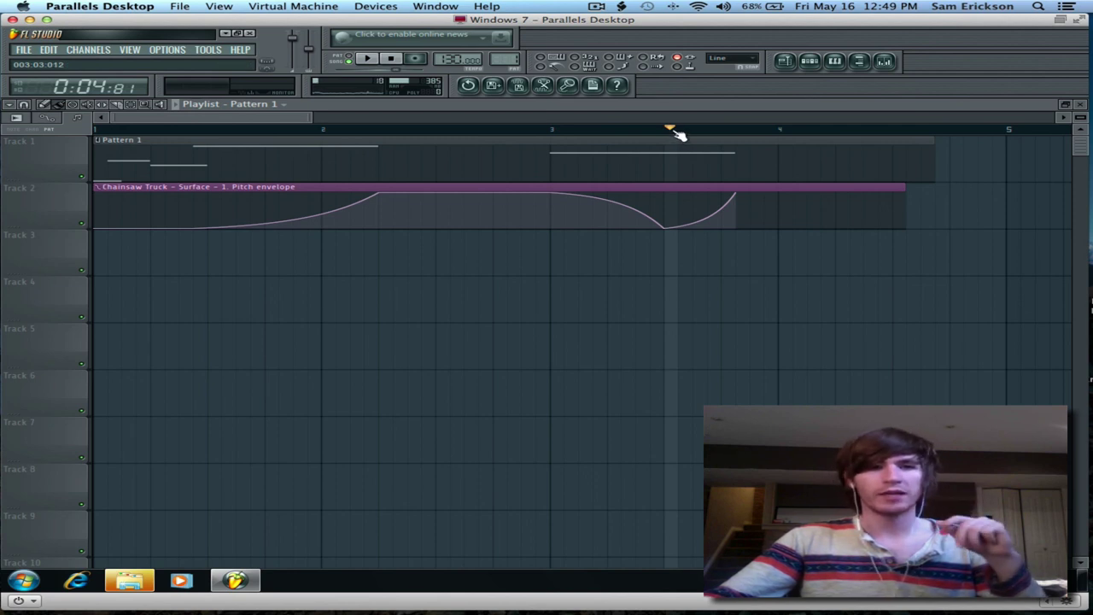
key(space)
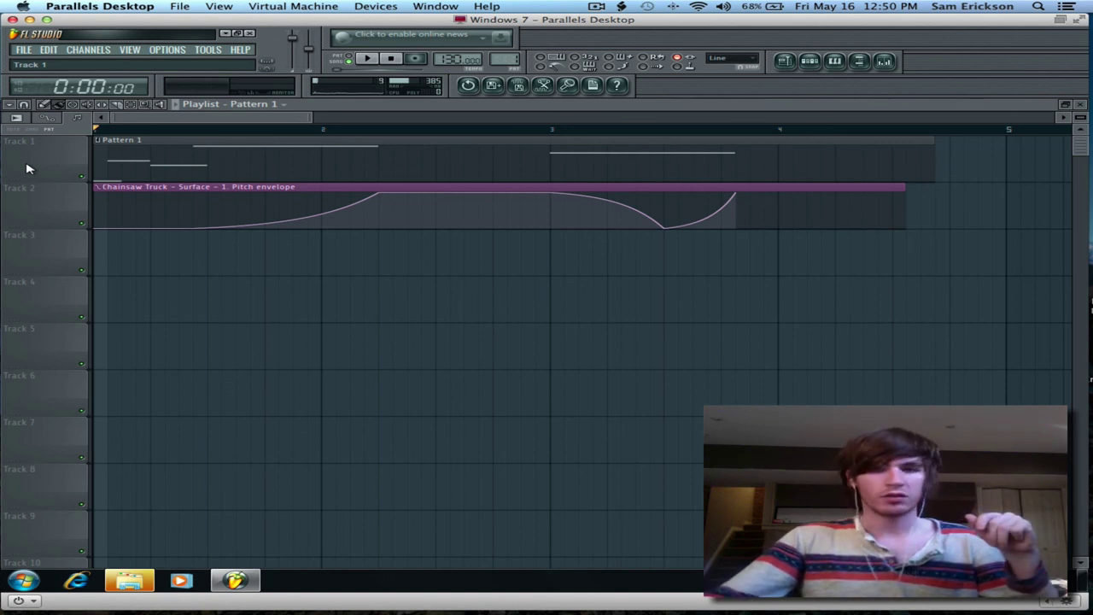
click(370, 59)
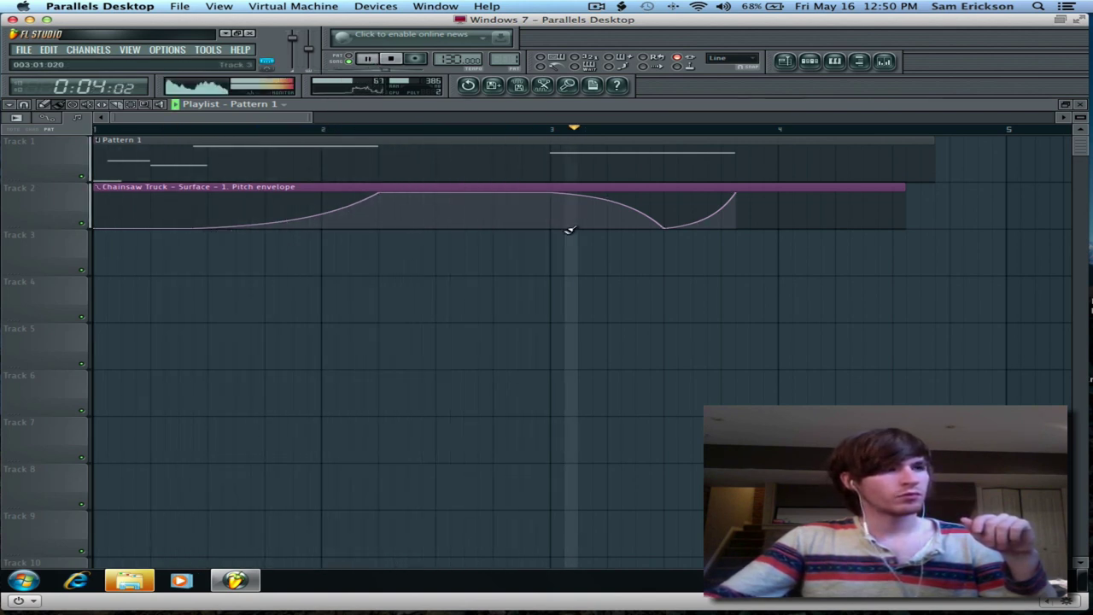
click(368, 59)
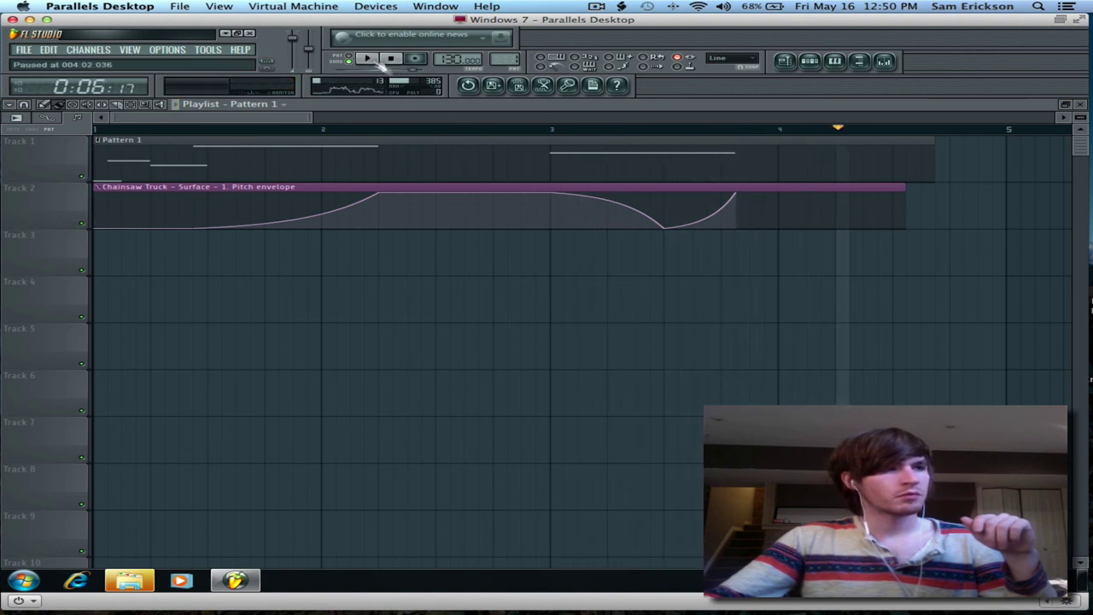
click(597, 7)
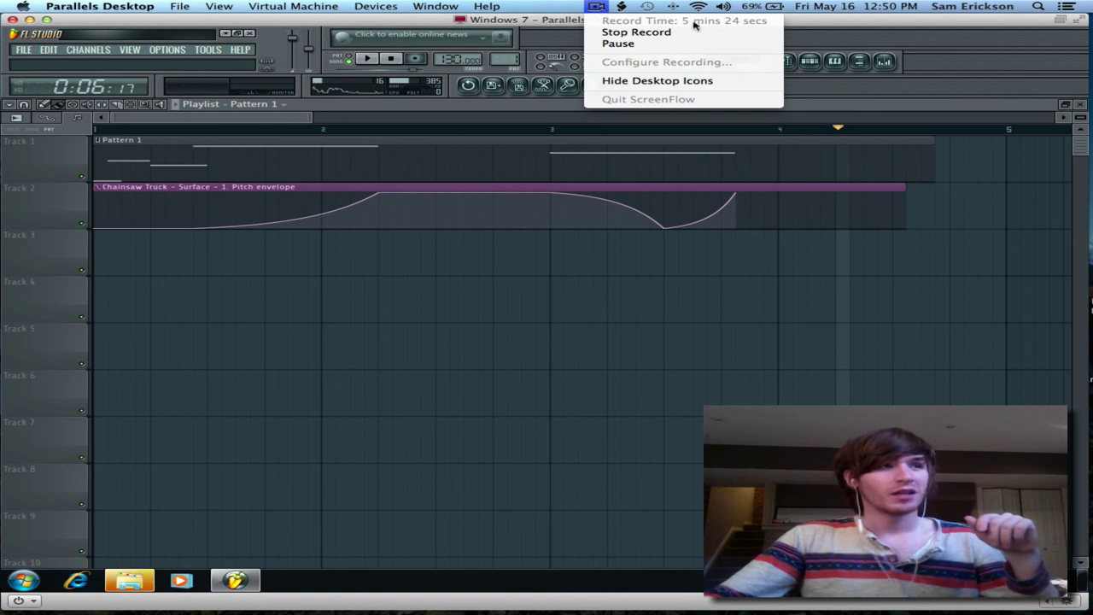